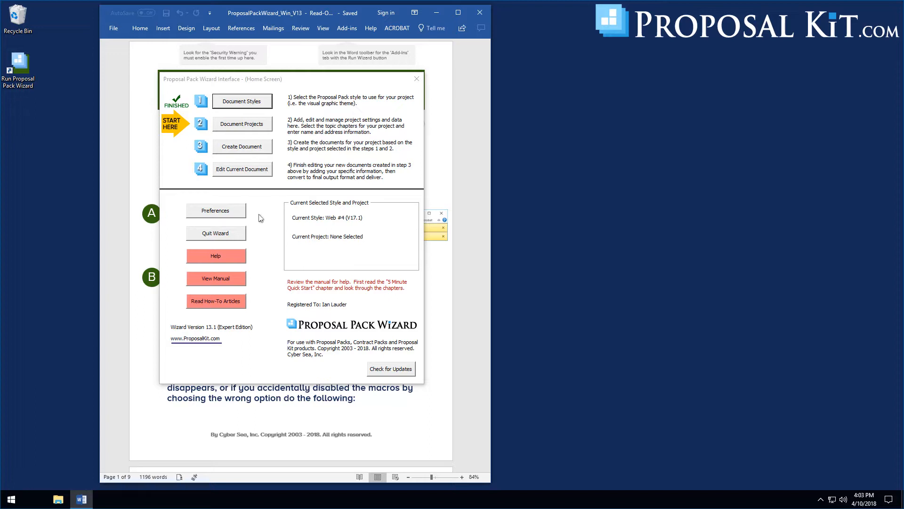
- Open the form for creating a new General Business Proposal document from the proposal file configuration in the Wizard preferences
{"action": "left_click", "coordinate": [208, 213]}
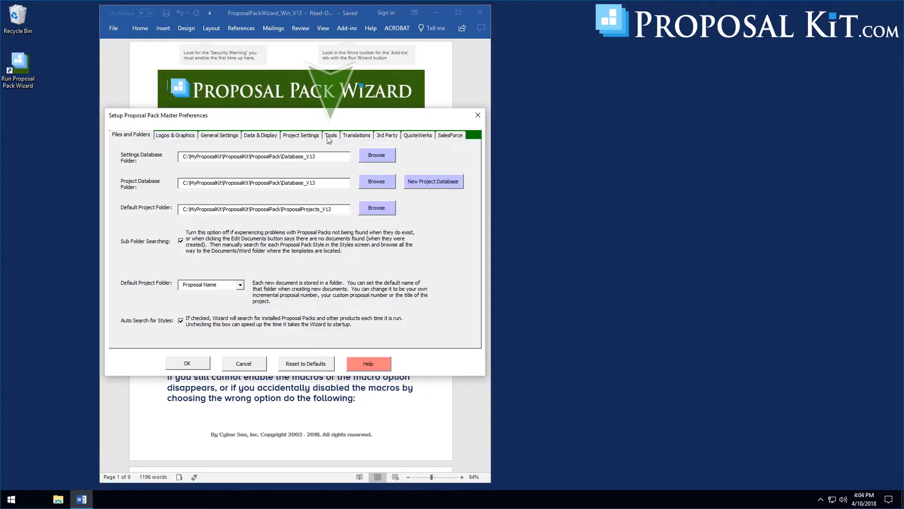
{"action": "left_click", "coordinate": [330, 136]}
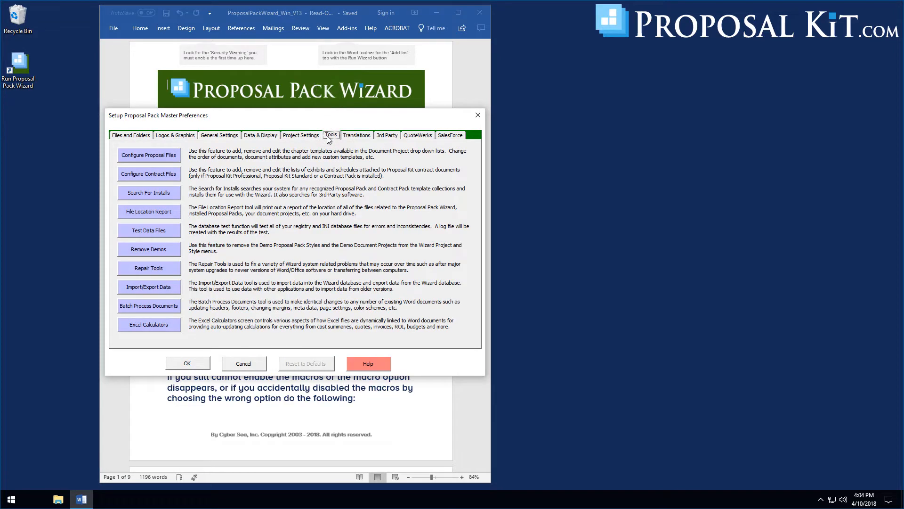
{"action": "left_click", "coordinate": [151, 155]}
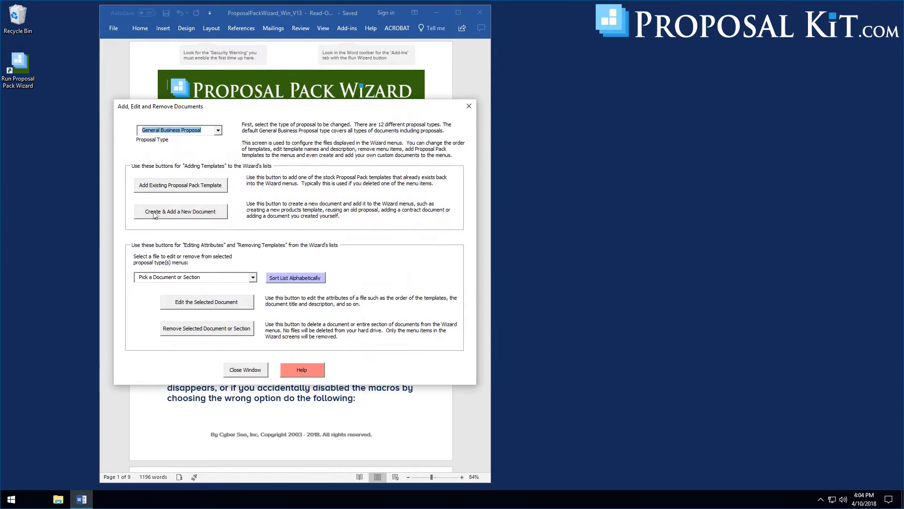
{"action": "left_click", "coordinate": [177, 213]}
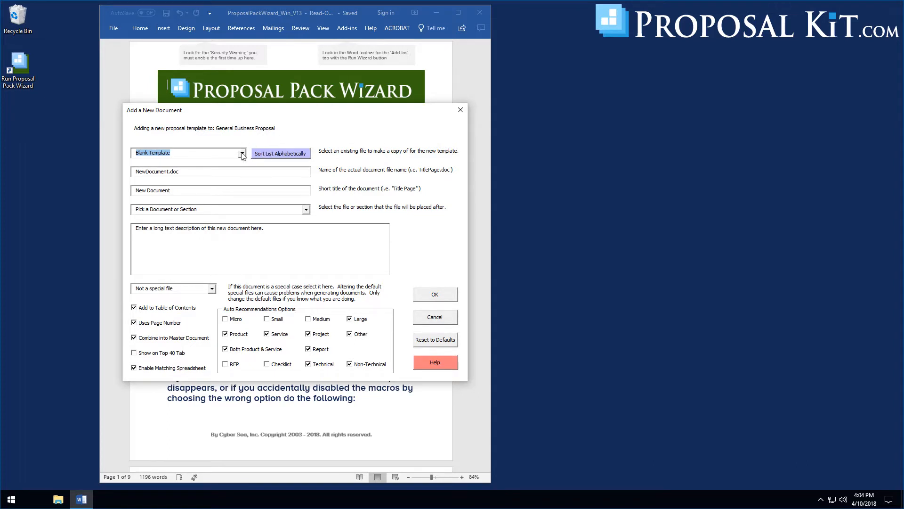
- Sort the template list alphabetically and choose Services Provided as the existing file to copy
{"action": "left_click", "coordinate": [263, 155]}
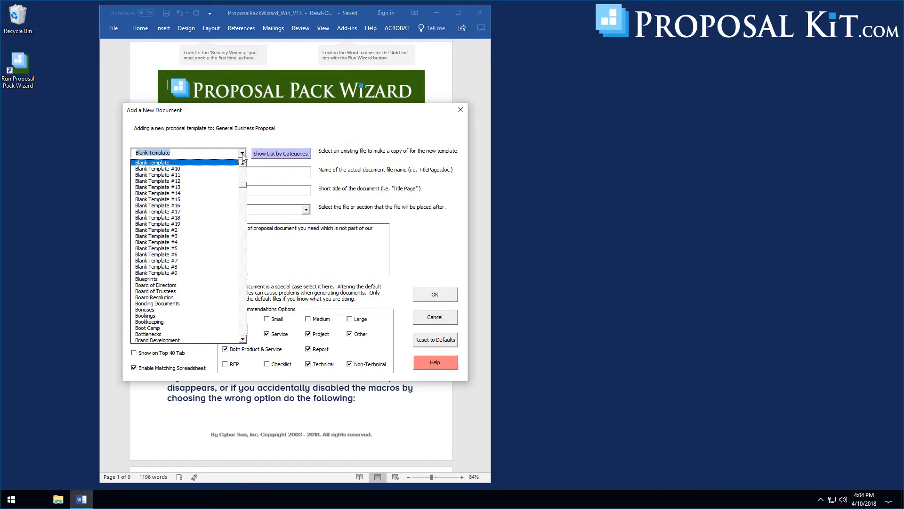
{"action": "left_click", "coordinate": [244, 183]}
{"action": "left_click_drag", "start_coordinate": [244, 180], "coordinate": [244, 315]}
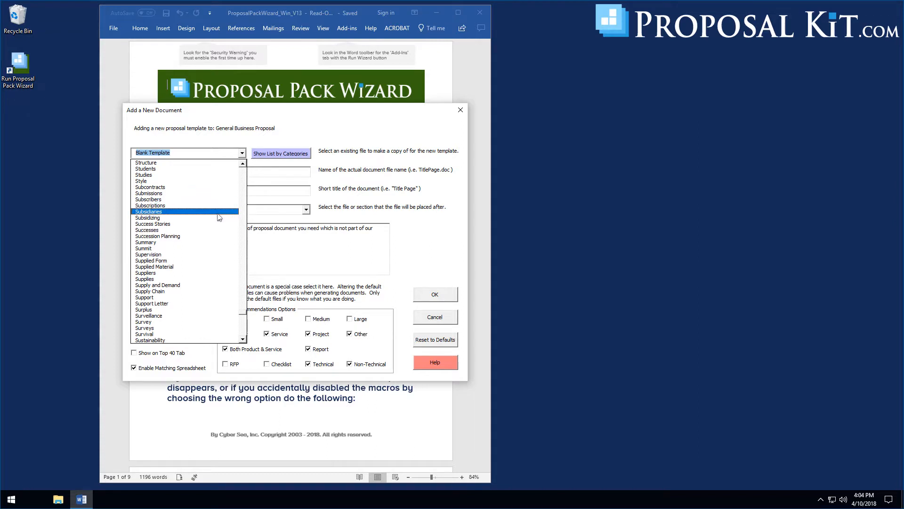
{"action": "left_click_drag", "start_coordinate": [245, 314], "coordinate": [244, 305]}
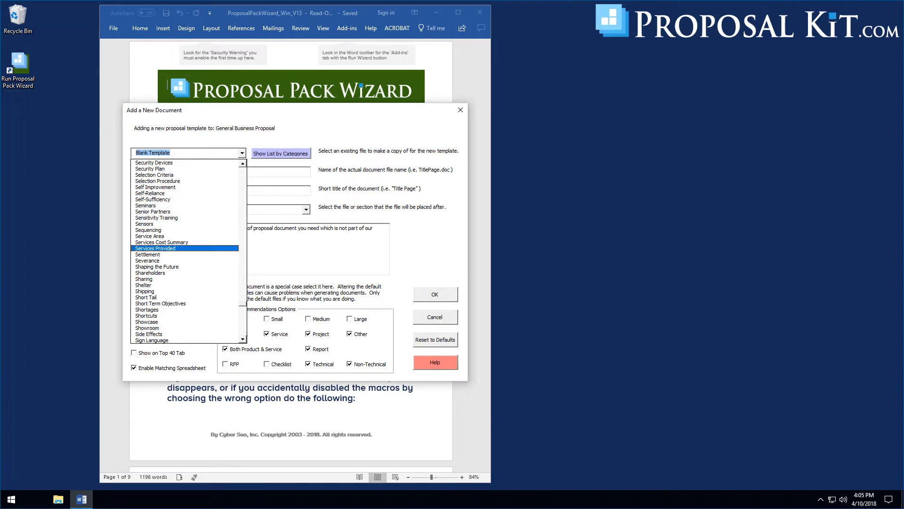
{"action": "key", "text": "Return"}
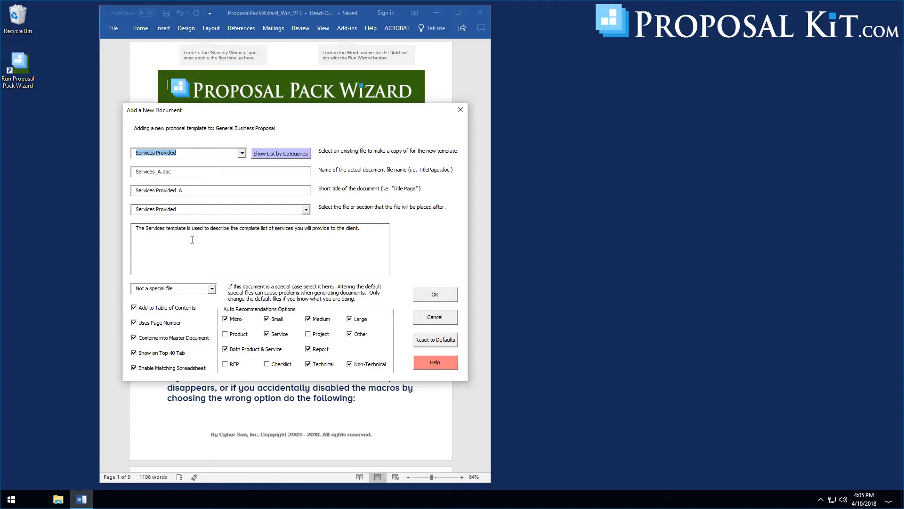
- Name the new document file Services_SEOCampaign.doc and set its short title to "Services Provided - SEO Campaign"
{"action": "left_click", "coordinate": [159, 171]}
{"action": "type", "text": "SEOCampaign"}
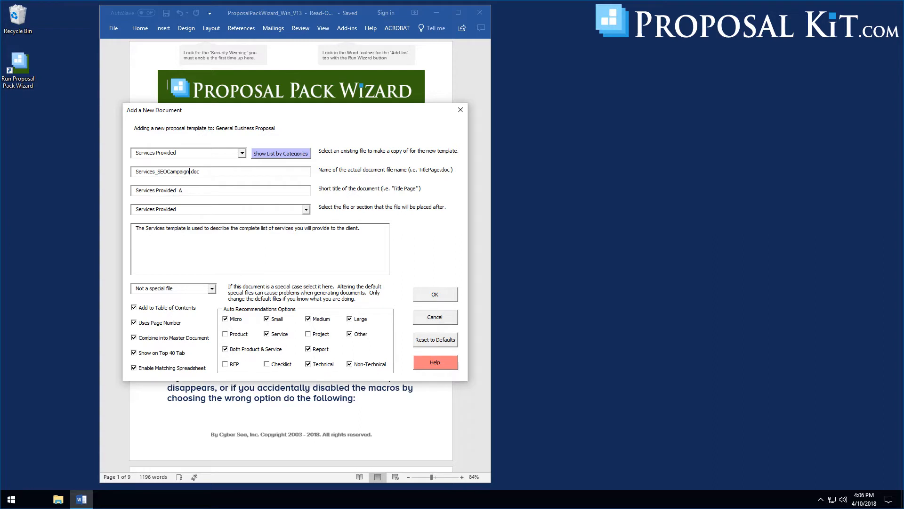
{"action": "left_click_drag", "start_coordinate": [178, 190], "coordinate": [184, 190]}
{"action": "key", "text": "BackSpace"}
{"action": "type", "text": "- SEO SERVI"}
{"action": "key", "text": "BackSpace"}
{"action": "key", "text": "BackSpace"}
{"action": "key", "text": "BackSpace"}
{"action": "key", "text": "BackSpace"}
{"action": "type", "text": "Campaign"}
- Create the SEO Campaign document, open its new template for editing, and close it
{"action": "left_click", "coordinate": [435, 294]}
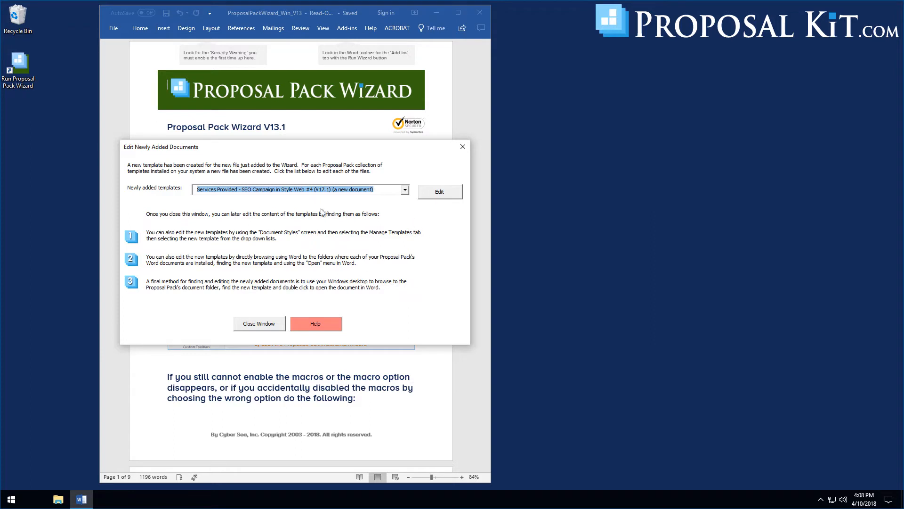
{"action": "left_click", "coordinate": [438, 194]}
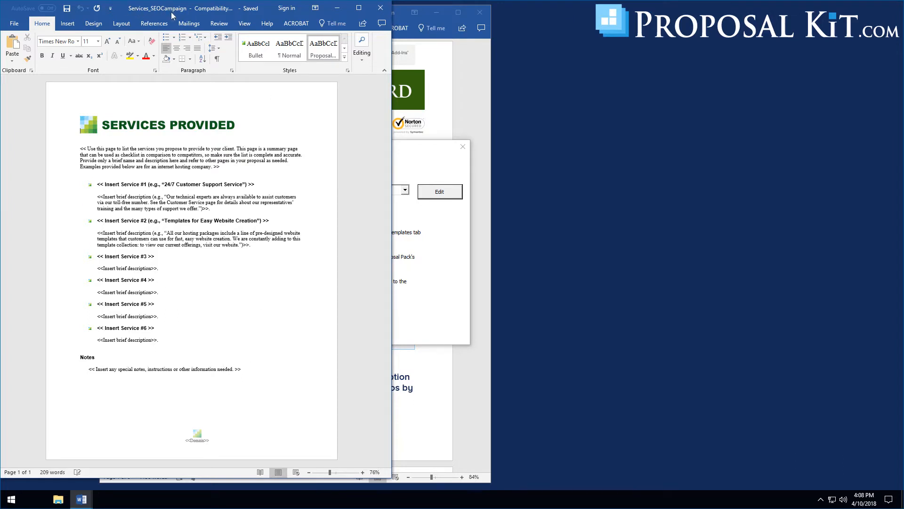
{"action": "left_click", "coordinate": [381, 11]}
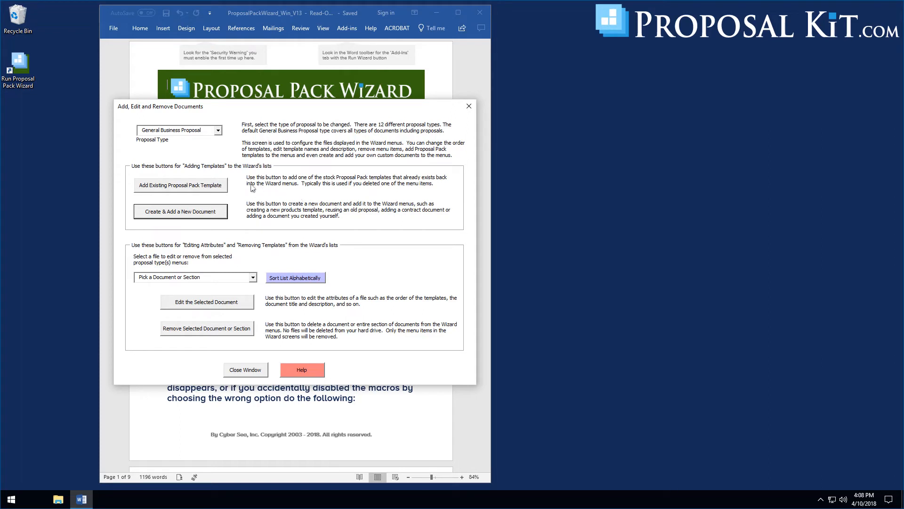
- Start another new document as a copy of Services Provided, picked from the alphabetically sorted template list
{"action": "left_click", "coordinate": [197, 214]}
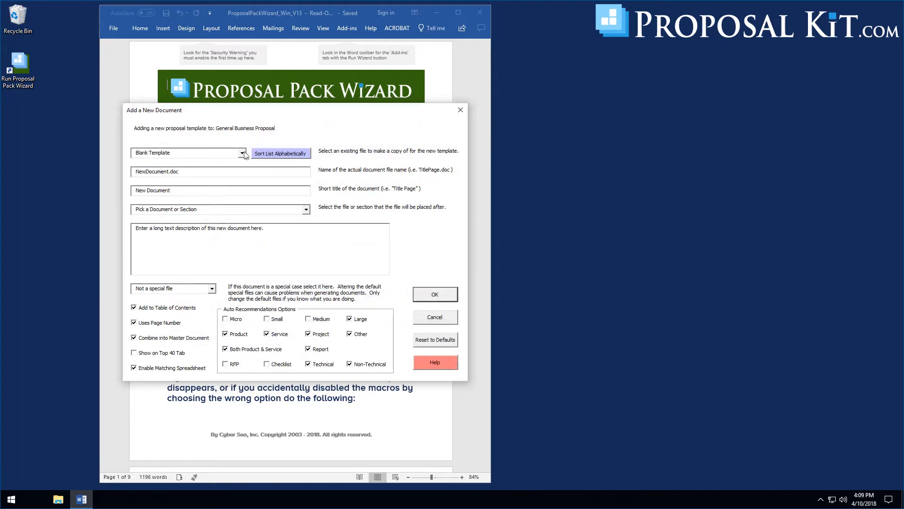
{"action": "left_click", "coordinate": [258, 153]}
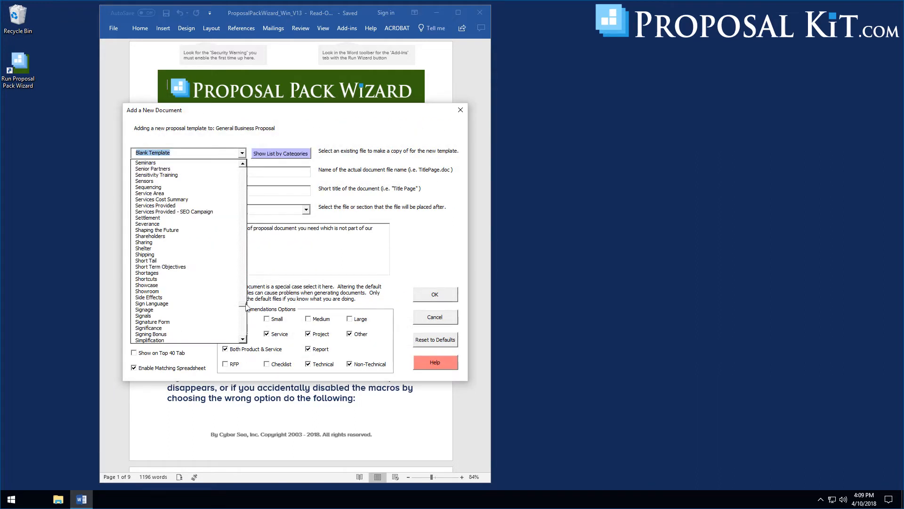
{"action": "left_click", "coordinate": [164, 205]}
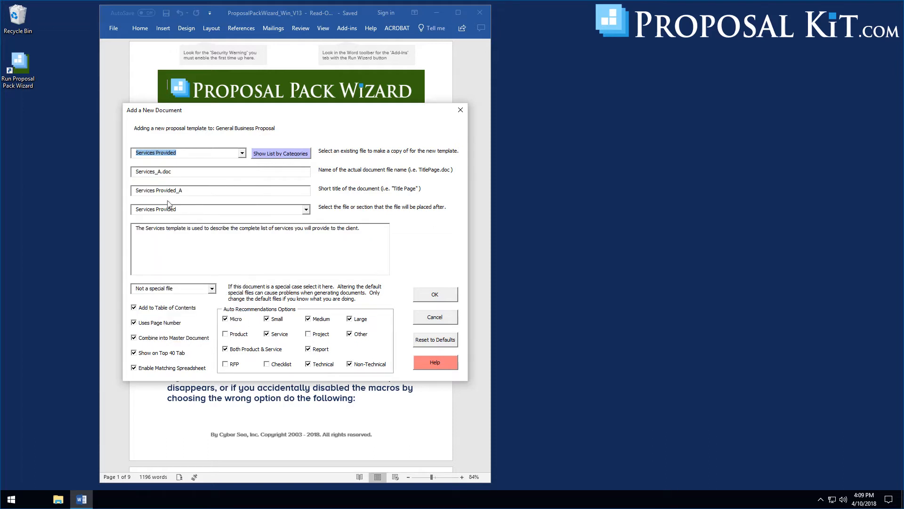
- Name the second document file Services_AddDevelopment.doc and set its short title to "Services Provided - App Development"
{"action": "left_click", "coordinate": [158, 172]}
{"action": "type", "text": "ddDevelpmen"}
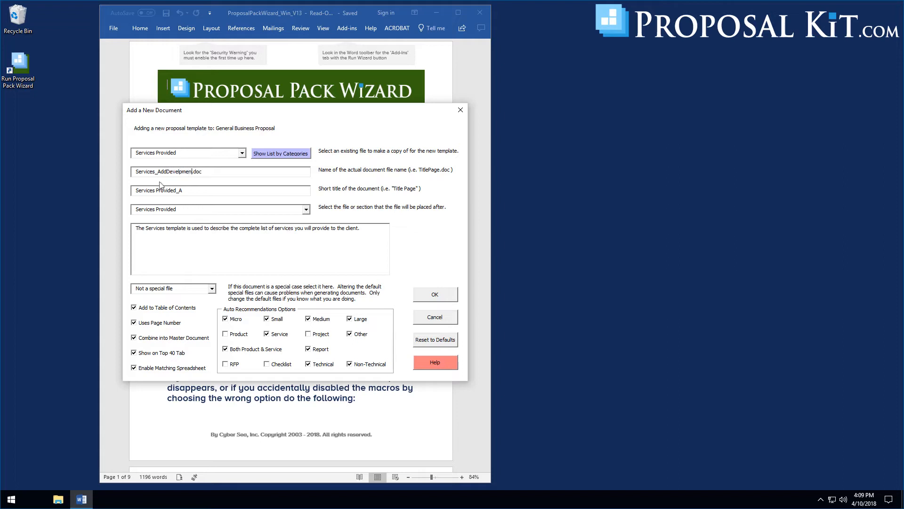
{"action": "key", "text": "BackSpace"}
{"action": "key", "text": "BackSpace"}
{"action": "key", "text": "BackSpace"}
{"action": "key", "text": "BackSpace"}
{"action": "type", "text": "opment"}
{"action": "left_click", "coordinate": [184, 190]}
- Create the App Development document, open and close its new template, and return to the master preferences
{"action": "left_click", "coordinate": [428, 297]}
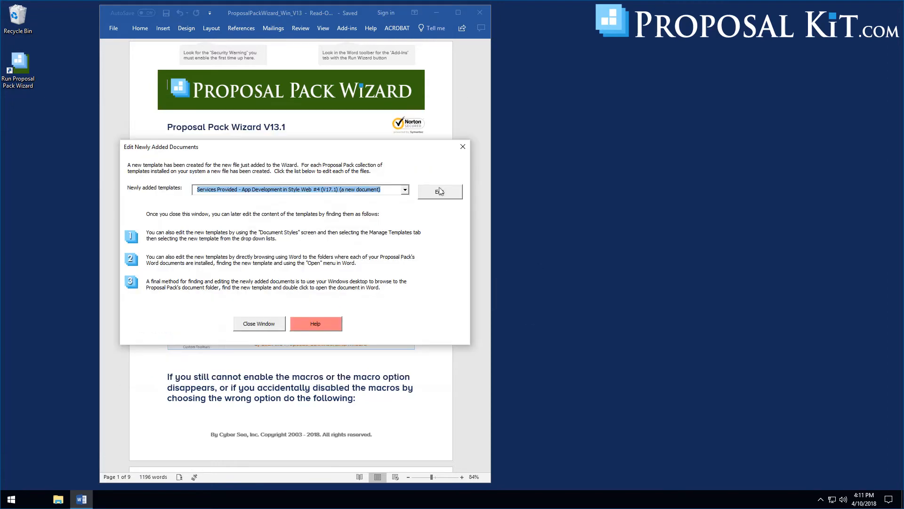
{"action": "left_click", "coordinate": [440, 192]}
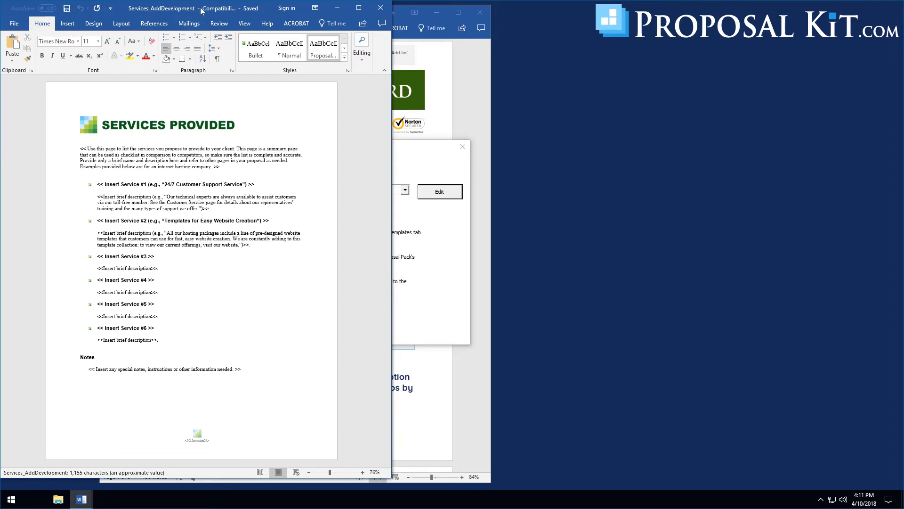
{"action": "left_click", "coordinate": [380, 8]}
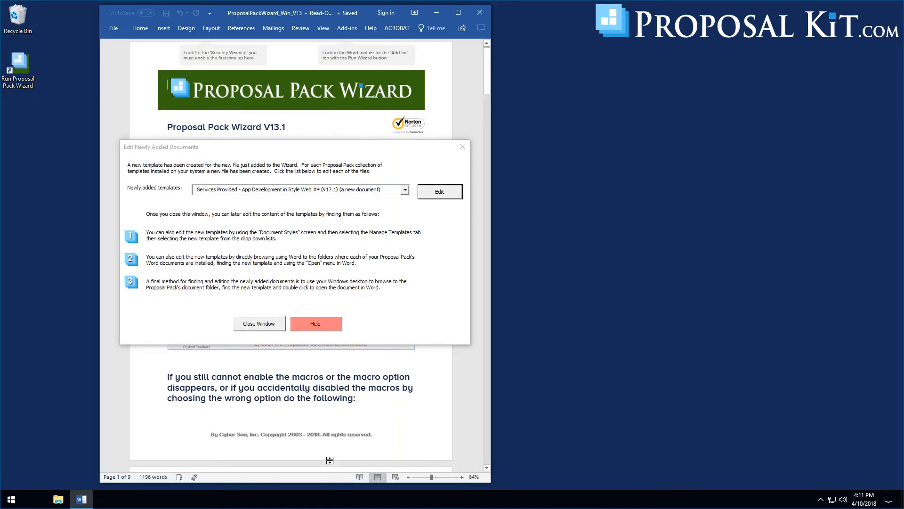
{"action": "left_click", "coordinate": [267, 318]}
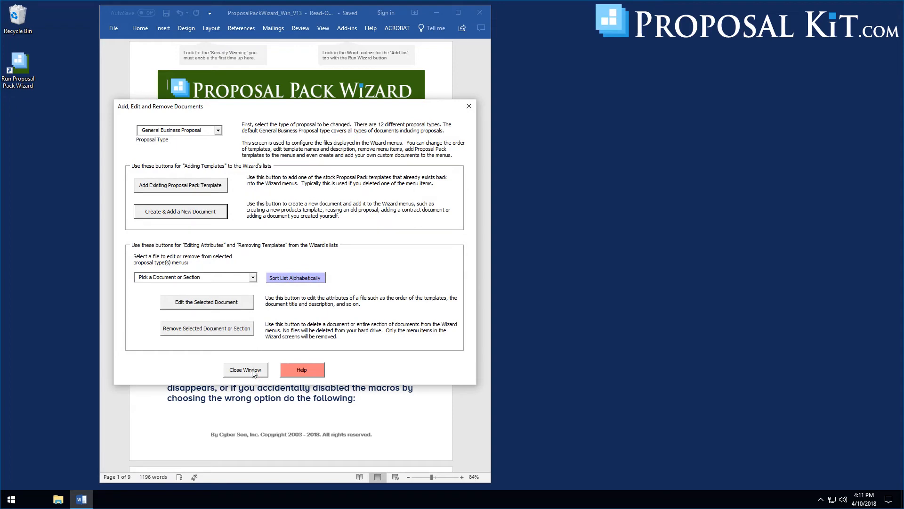
{"action": "left_click", "coordinate": [254, 372]}
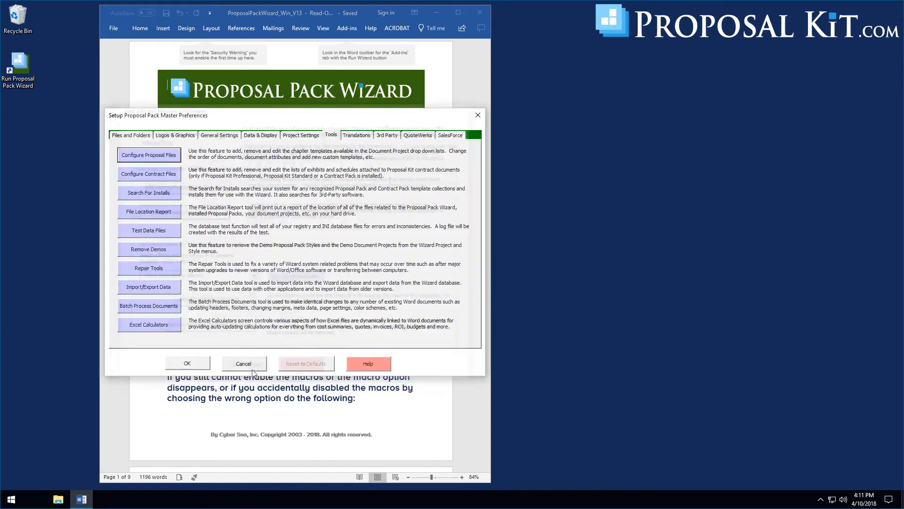
- In the Top 40 lists configuration, enable the Custom 1 situation and add it to the favorites
{"action": "left_click", "coordinate": [302, 135]}
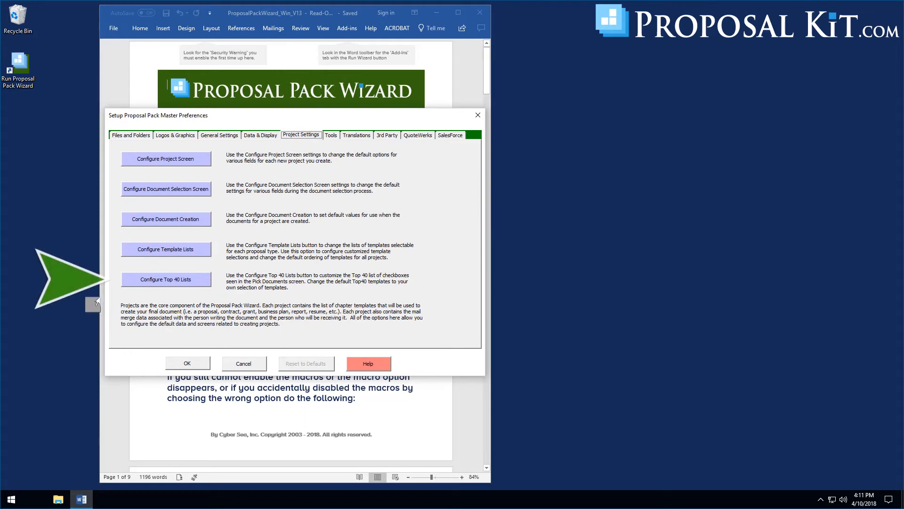
{"action": "left_click", "coordinate": [164, 282]}
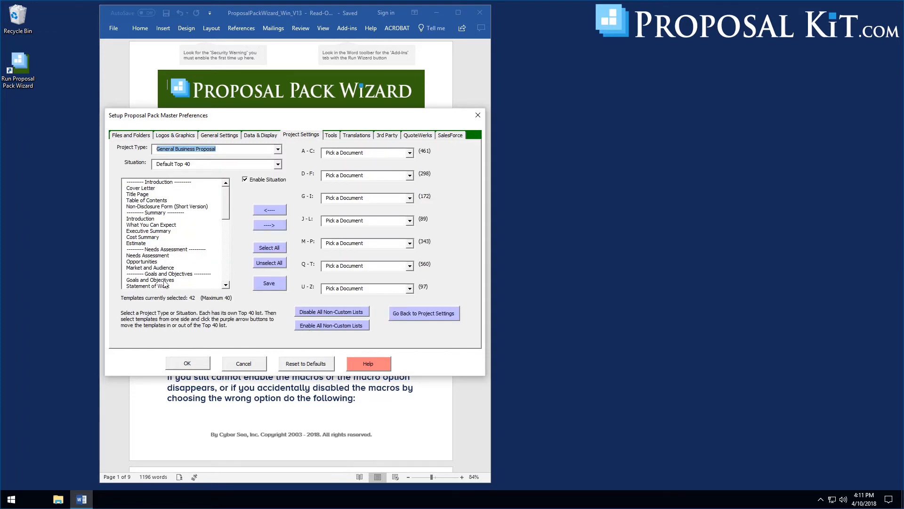
{"action": "left_click", "coordinate": [278, 164]}
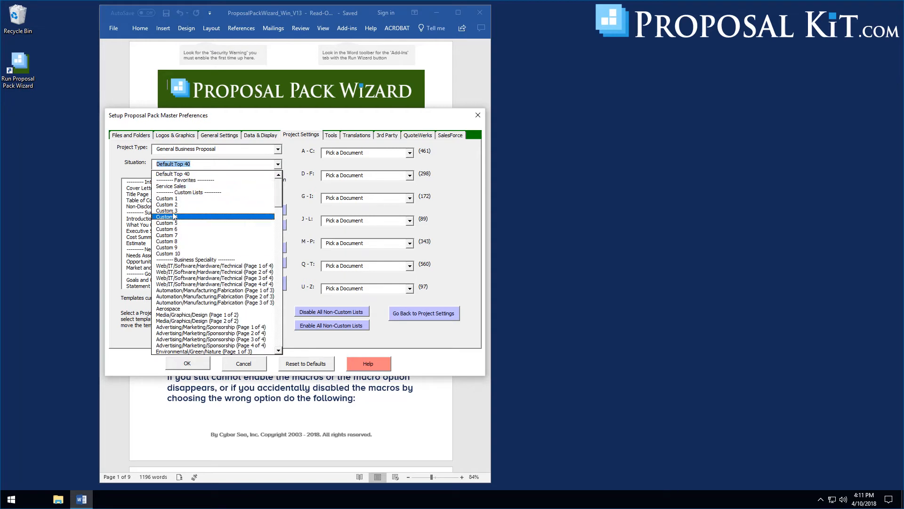
{"action": "left_click", "coordinate": [172, 200]}
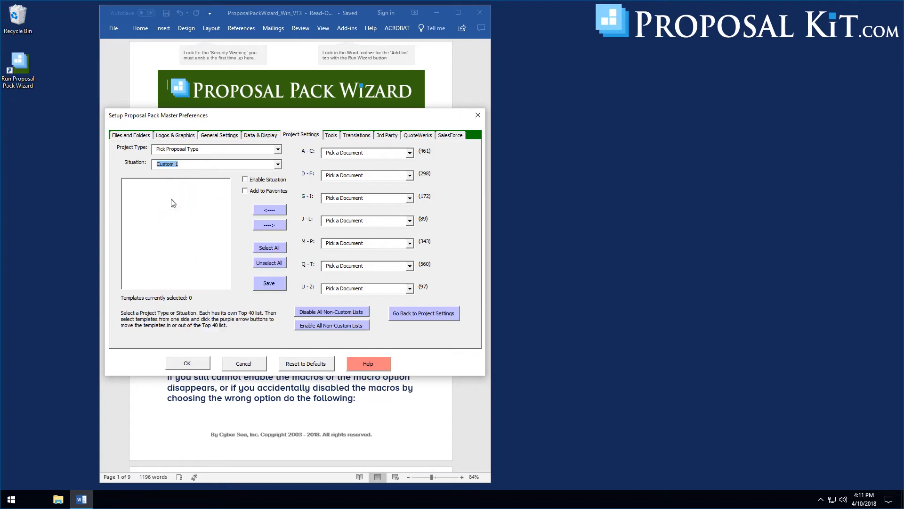
{"action": "left_click", "coordinate": [246, 179]}
{"action": "left_click", "coordinate": [245, 191]}
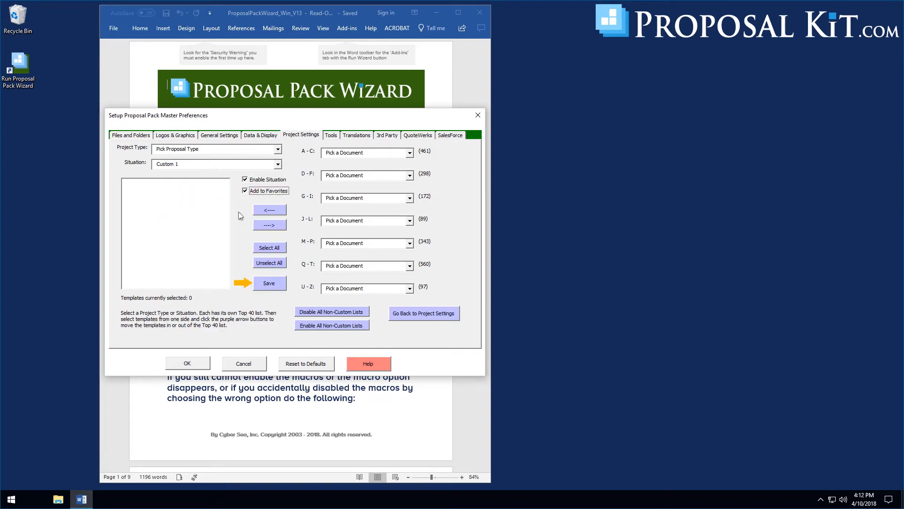
- Add the Services Provided template to the Custom 1 list
{"action": "left_click", "coordinate": [410, 267]}
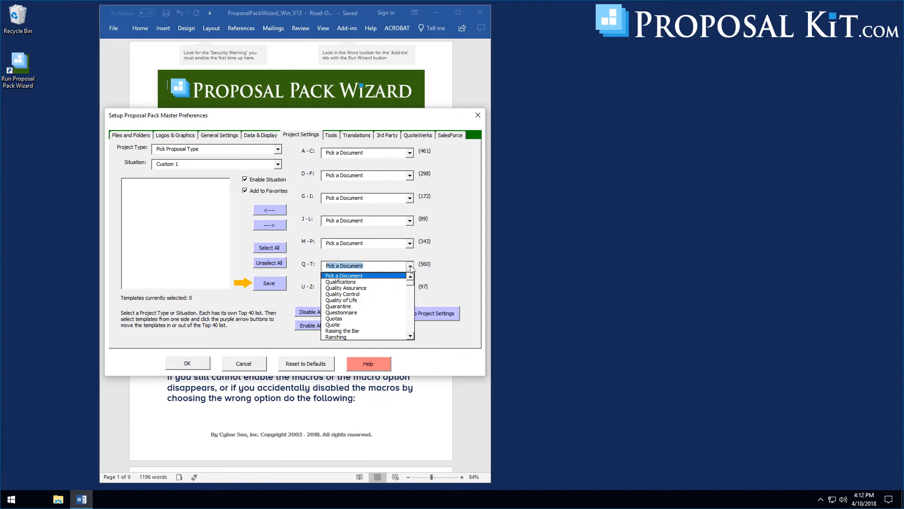
{"action": "left_click", "coordinate": [411, 285]}
{"action": "left_click_drag", "start_coordinate": [412, 285], "coordinate": [414, 309]}
{"action": "left_click", "coordinate": [410, 276]}
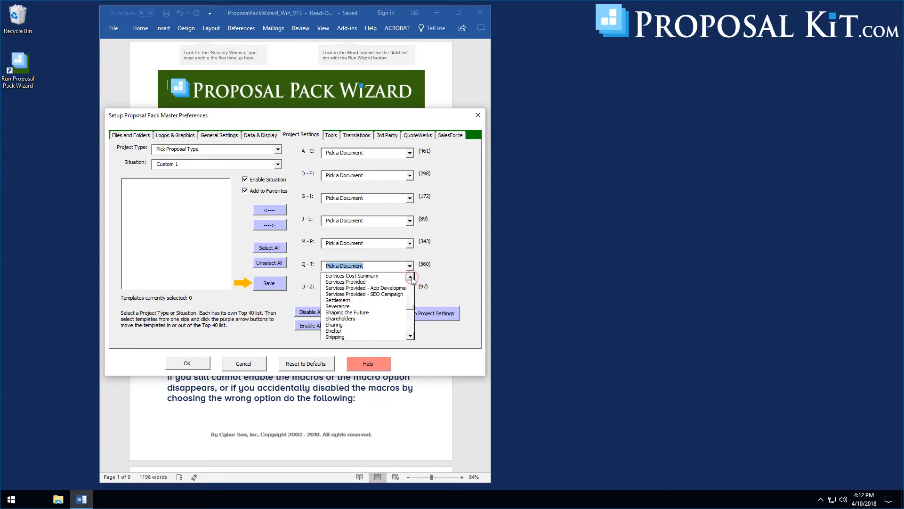
{"action": "left_click", "coordinate": [355, 283]}
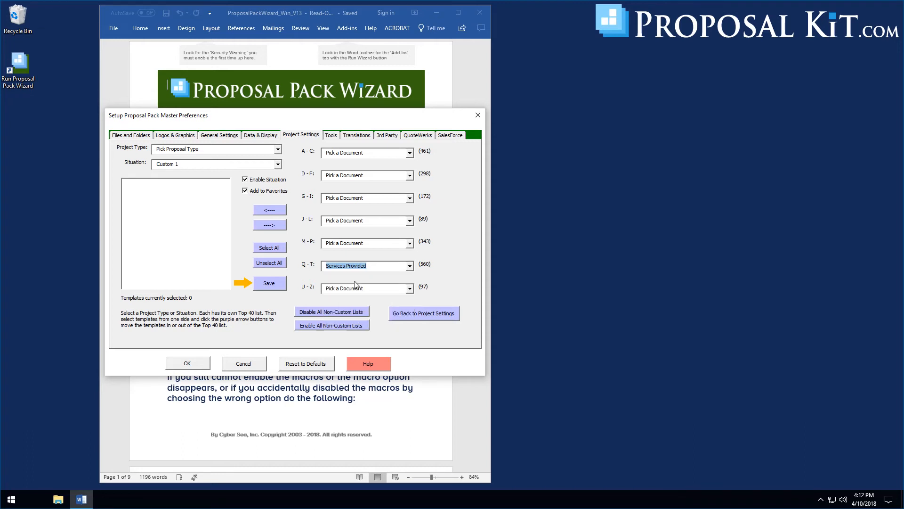
{"action": "left_click", "coordinate": [269, 210]}
- Add Services Provided - App Development and Services Provided - SEO Campaign to the Custom 1 list and save the list
{"action": "left_click", "coordinate": [379, 267]}
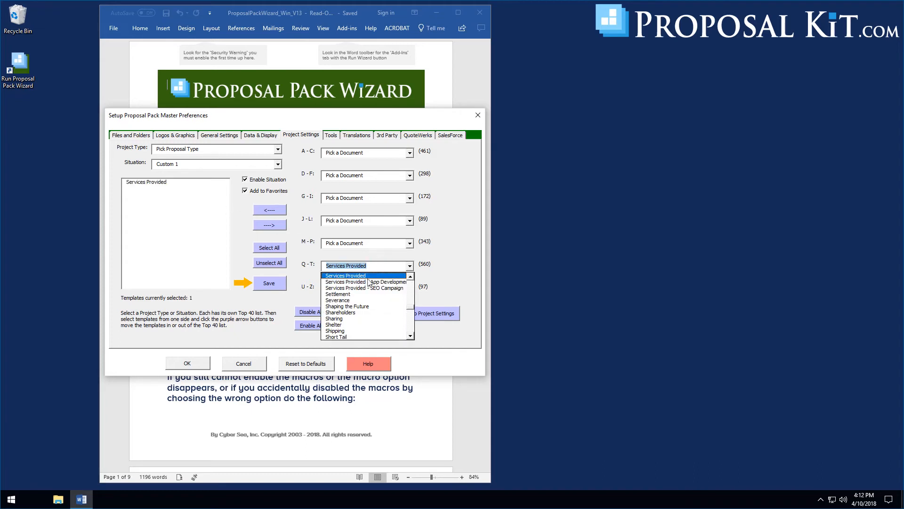
{"action": "left_click", "coordinate": [369, 282]}
{"action": "left_click", "coordinate": [264, 211]}
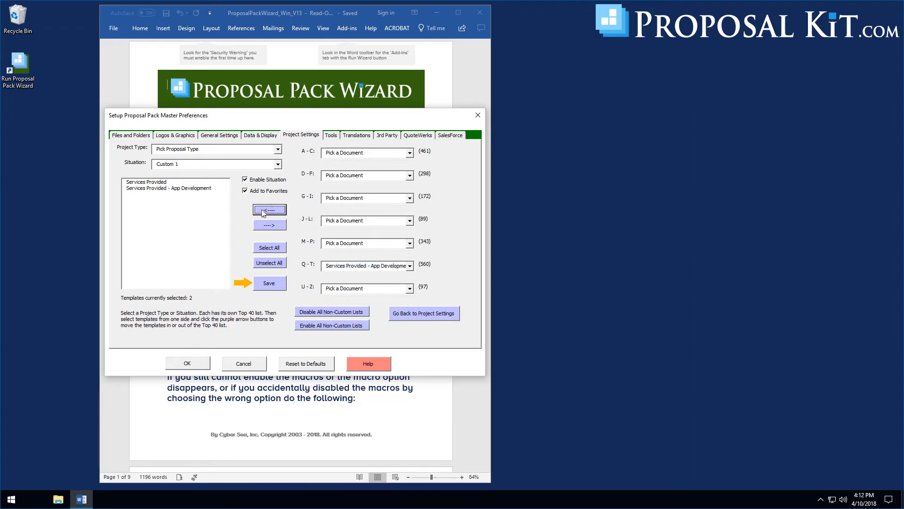
{"action": "left_click", "coordinate": [366, 267]}
{"action": "left_click", "coordinate": [362, 281]}
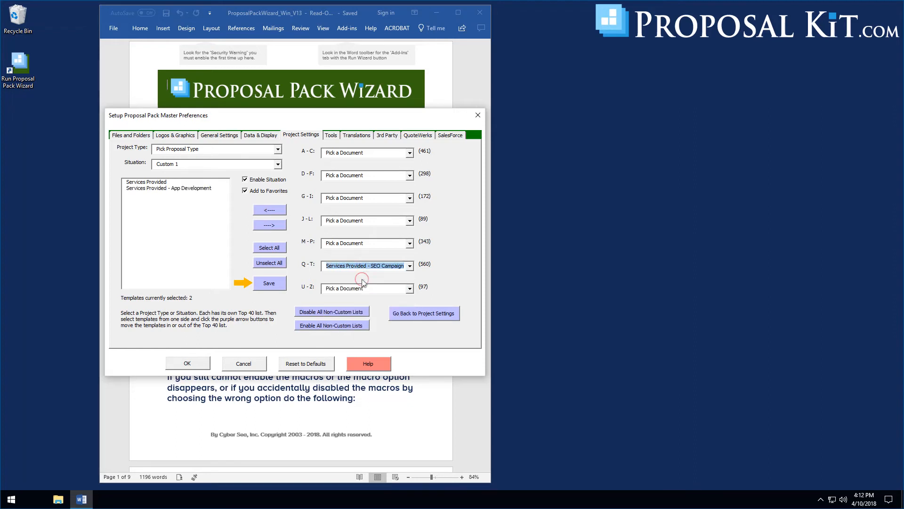
{"action": "left_click", "coordinate": [273, 212]}
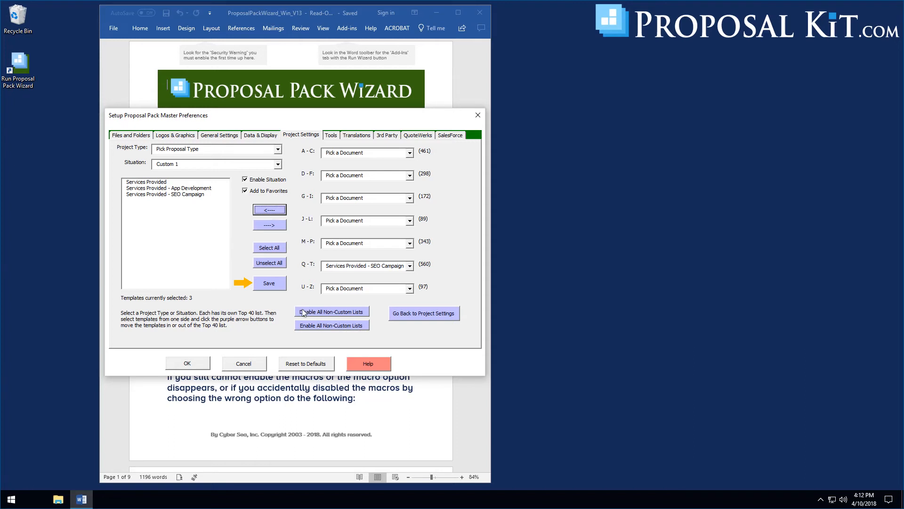
{"action": "left_click", "coordinate": [272, 286]}
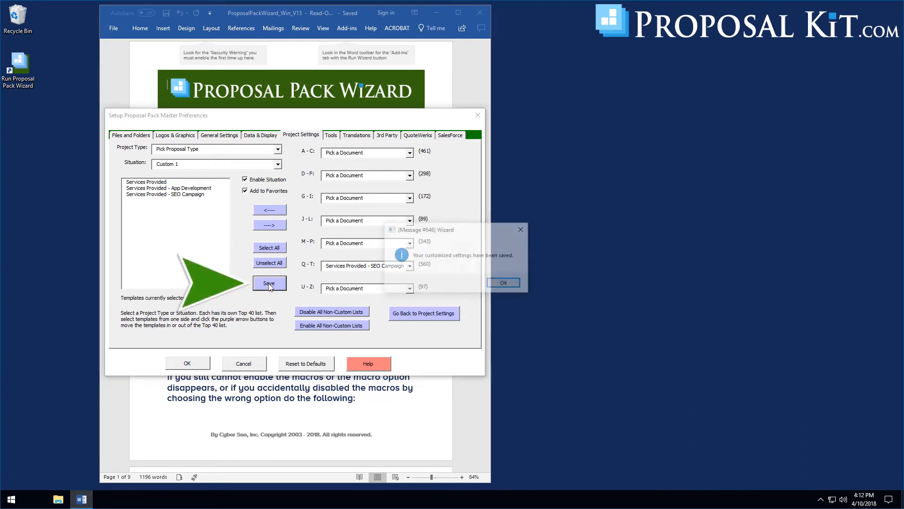
{"action": "left_click", "coordinate": [501, 284]}
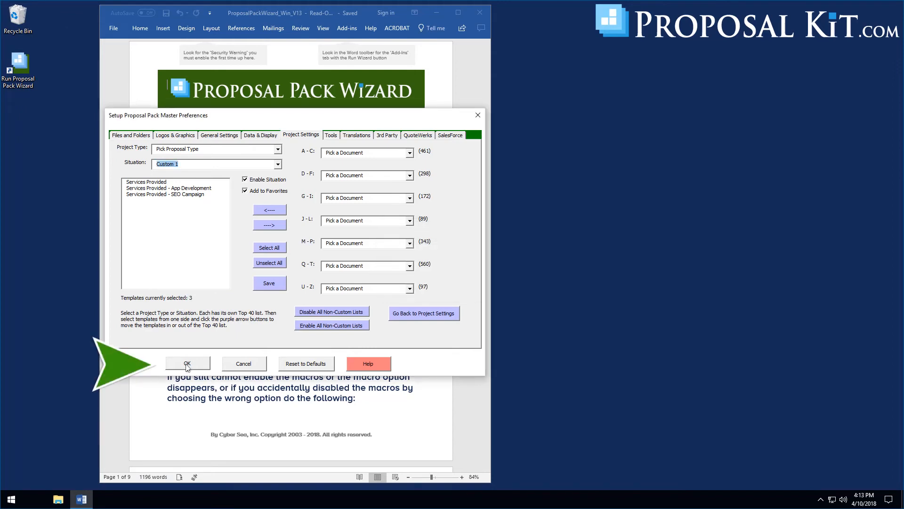
- Save the master preferences and open the document selection for a new project
{"action": "left_click", "coordinate": [187, 364]}
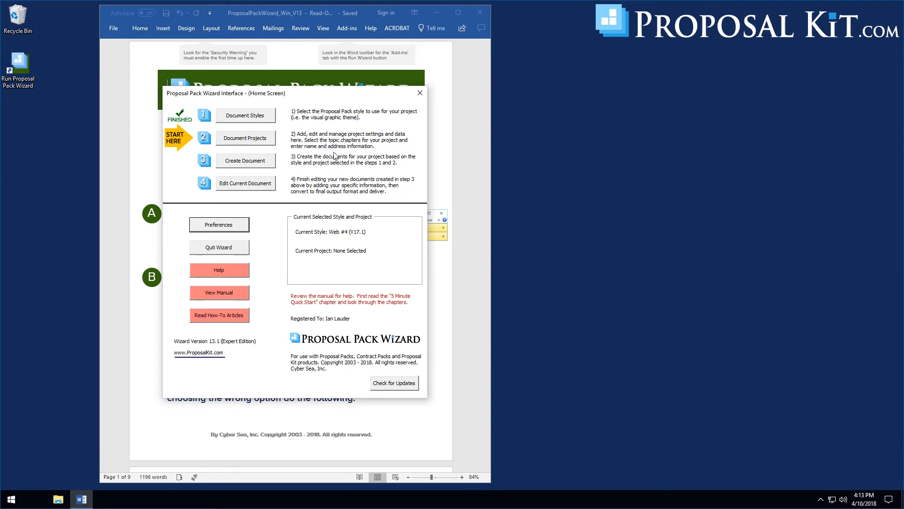
{"action": "left_click", "coordinate": [251, 141]}
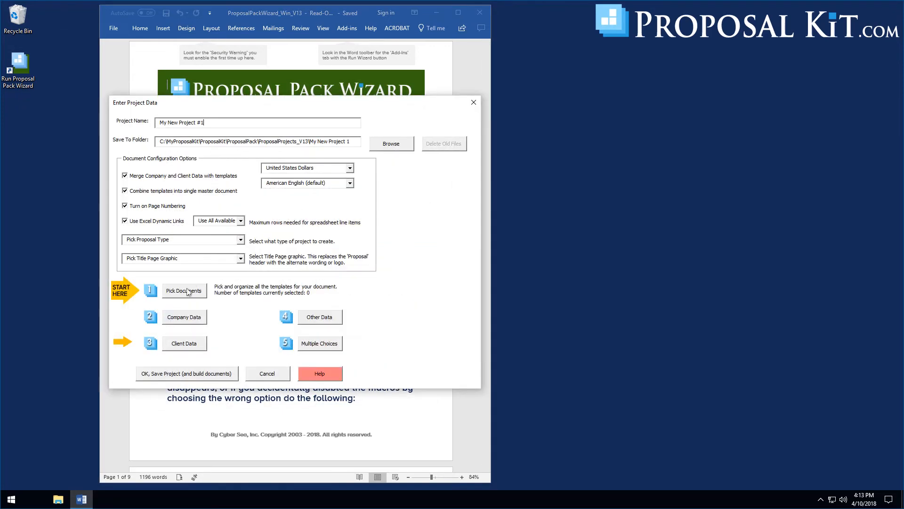
{"action": "left_click", "coordinate": [186, 295]}
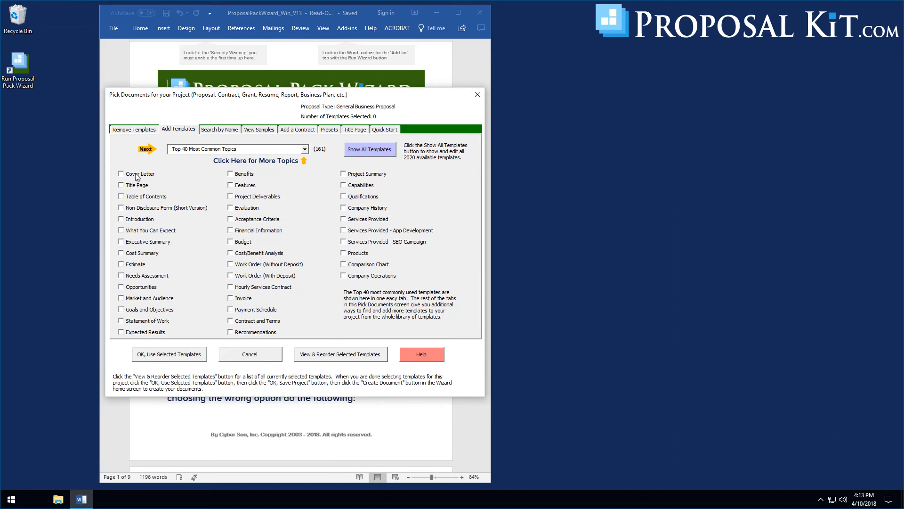
- Select the Cover Letter, Title Page, Executive Summary and Cost Summary templates for the project
{"action": "left_click", "coordinate": [138, 175]}
{"action": "left_click", "coordinate": [138, 186]}
{"action": "left_click", "coordinate": [140, 243]}
{"action": "left_click", "coordinate": [137, 255]}
- Switch the topic list to Custom 1 and select the Services Provided - App Development template
{"action": "left_click", "coordinate": [305, 149]}
{"action": "left_click", "coordinate": [197, 173]}
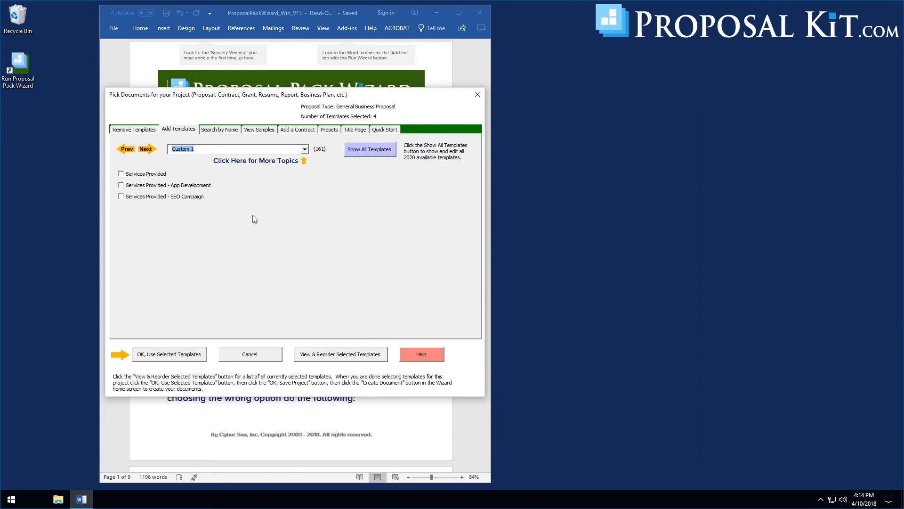
{"action": "left_click", "coordinate": [304, 149]}
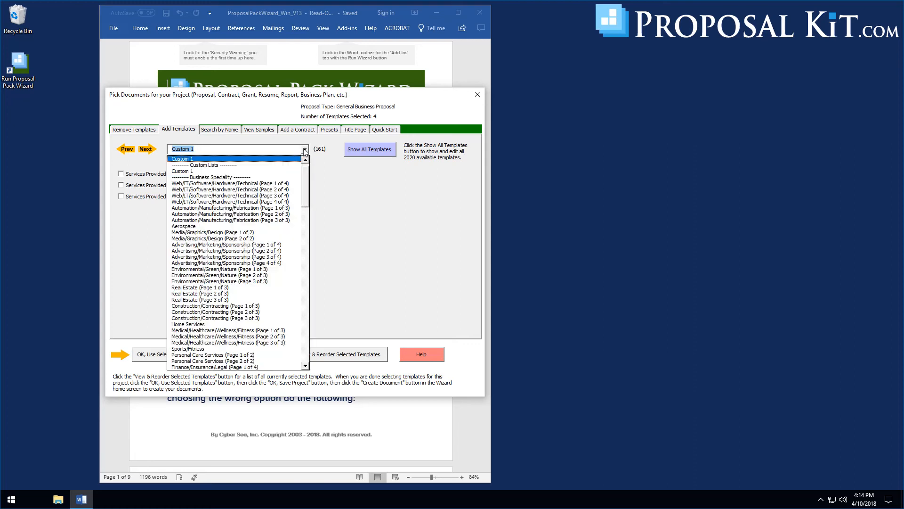
{"action": "left_click", "coordinate": [113, 222]}
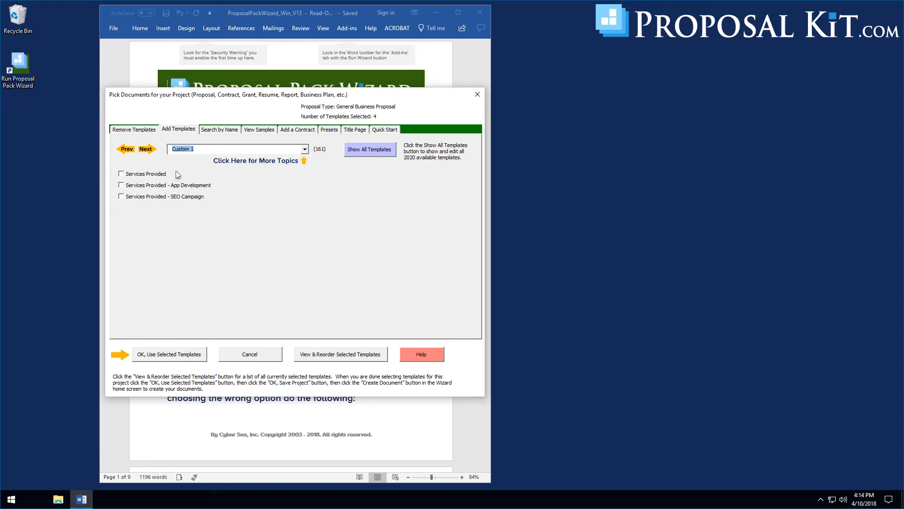
{"action": "left_click", "coordinate": [121, 186]}
- Search the template library by name for Services Provided
{"action": "left_click", "coordinate": [220, 131]}
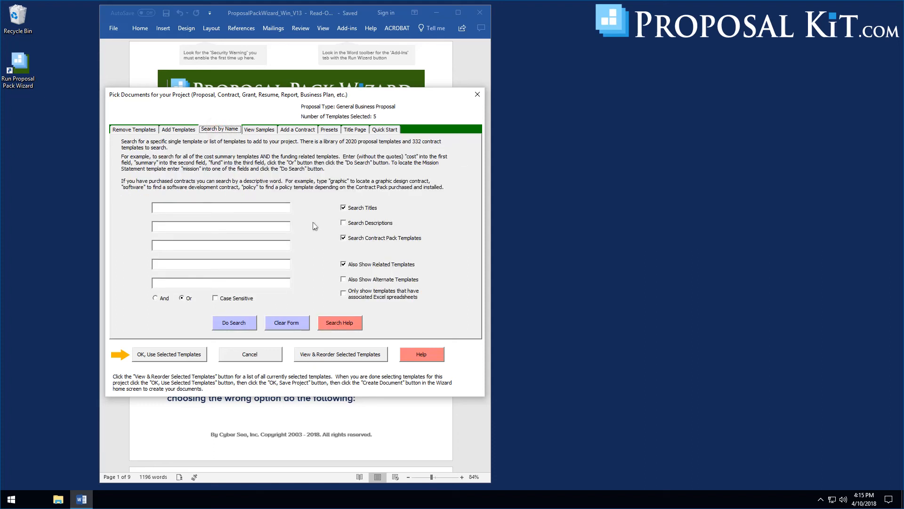
{"action": "left_click", "coordinate": [256, 207]}
{"action": "type", "text": "Services Provided"}
{"action": "left_click", "coordinate": [241, 325]}
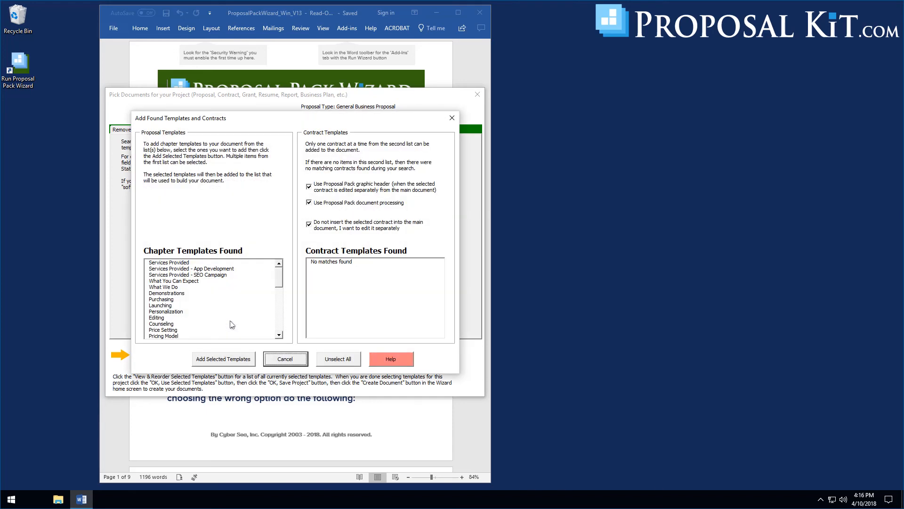
{"action": "left_click", "coordinate": [197, 268]}
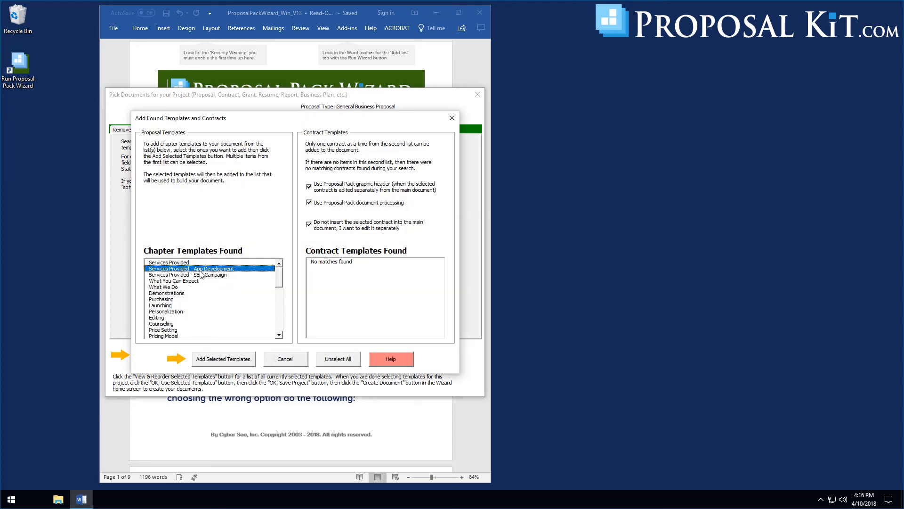
{"action": "left_click", "coordinate": [202, 275]}
{"action": "left_click", "coordinate": [183, 264]}
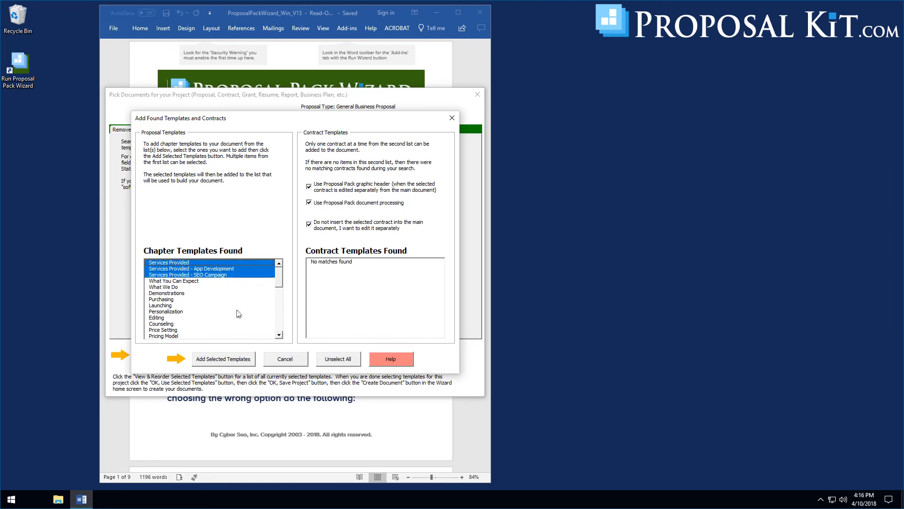
{"action": "left_click", "coordinate": [279, 360]}
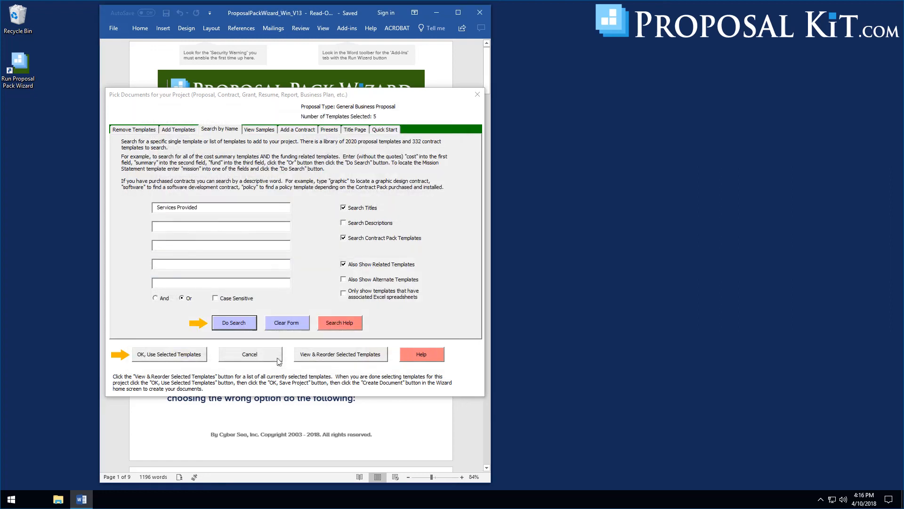
- Open the list of templates selected for the project to review their order
{"action": "left_click", "coordinate": [353, 360]}
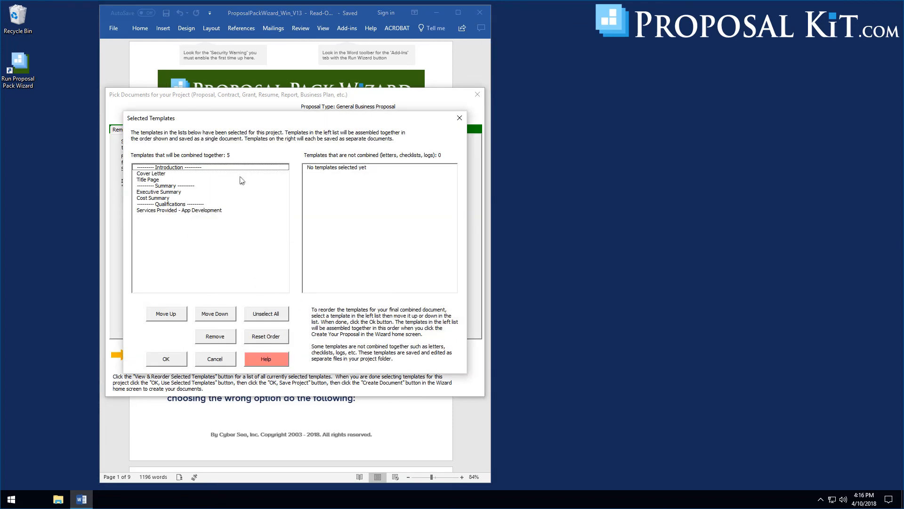
{"action": "left_click_drag", "start_coordinate": [202, 119], "coordinate": [198, 122]}
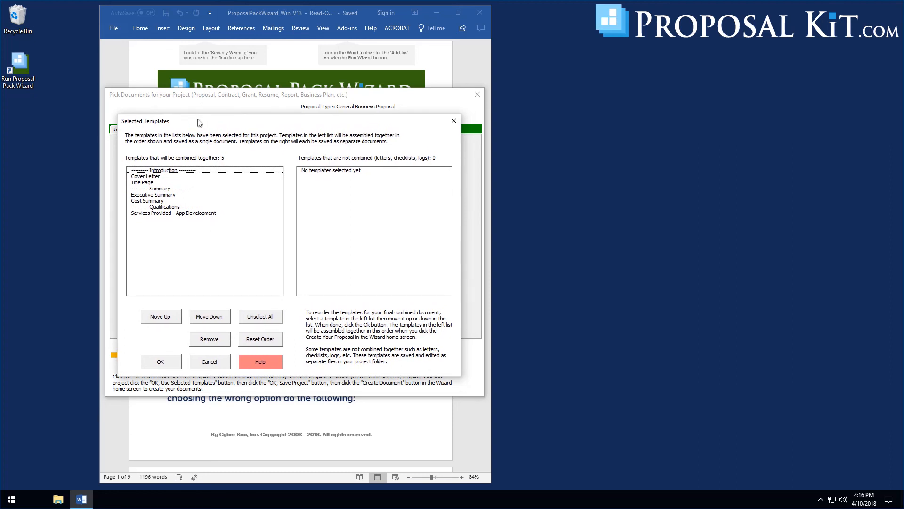